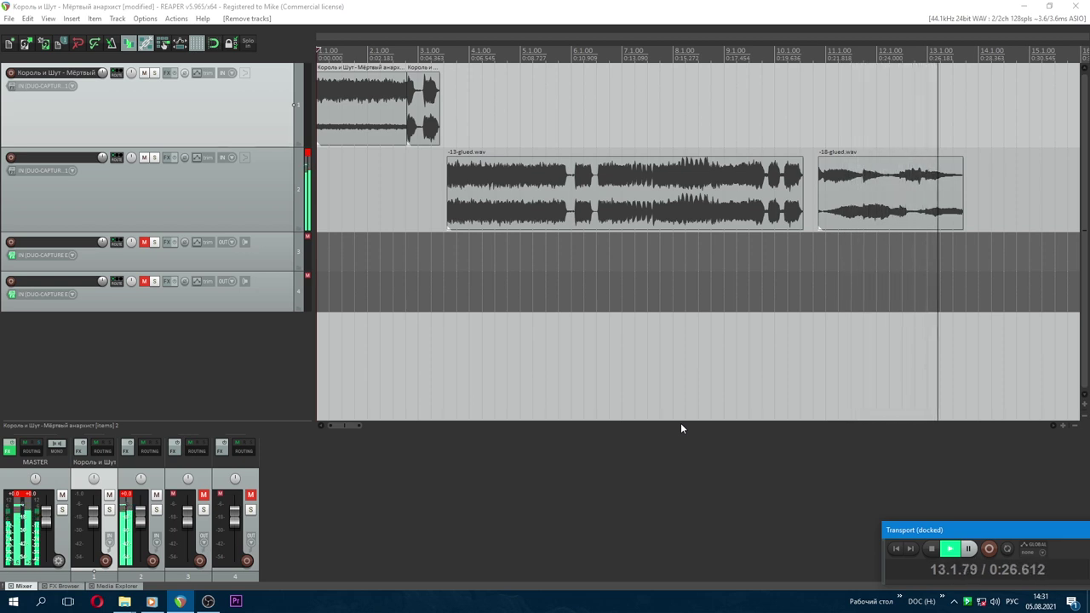
# Step: Stop the song playback, then examine the Star Gate pedal in track 3's effects chain and find it among the Filter stompboxes
pyautogui.press('space')
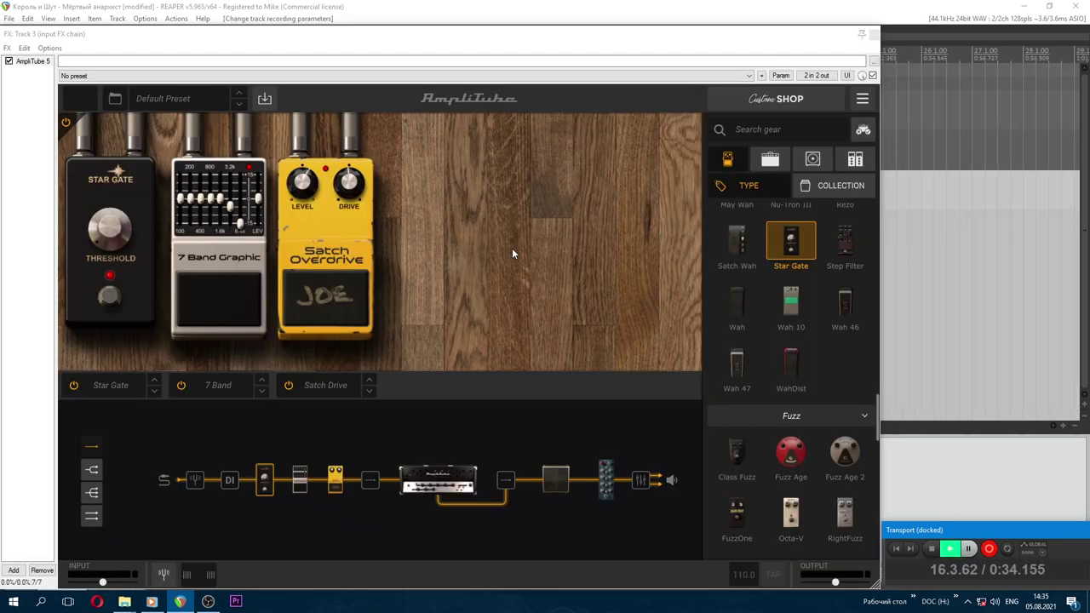
pyautogui.click(140, 194)
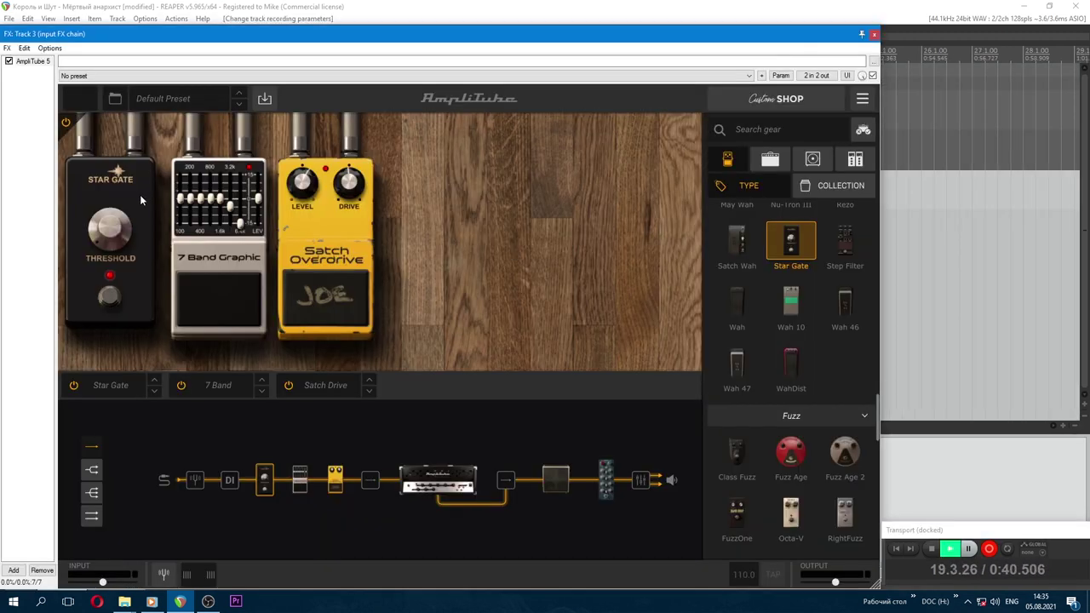
pyautogui.scroll(3, 756, 468)
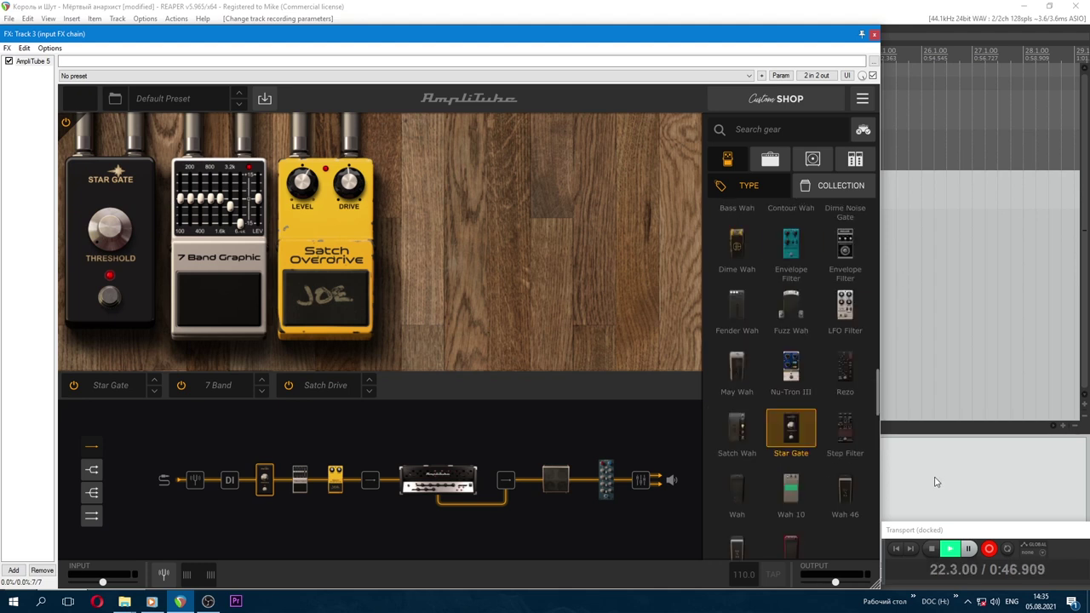
pyautogui.scroll(1, 835, 396)
pyautogui.scroll(3, 835, 395)
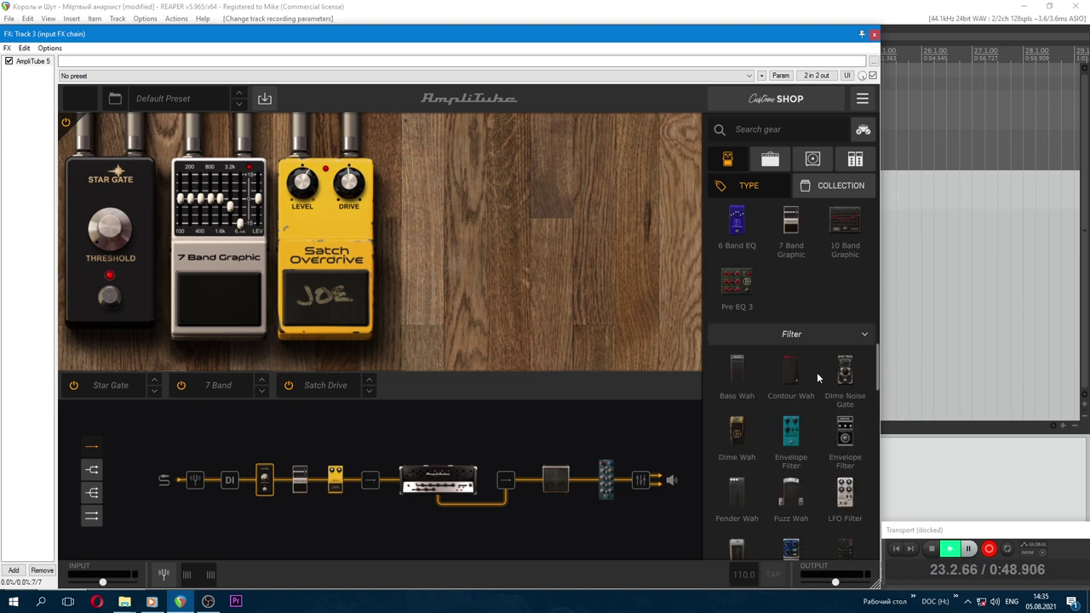
pyautogui.scroll(-4, 824, 363)
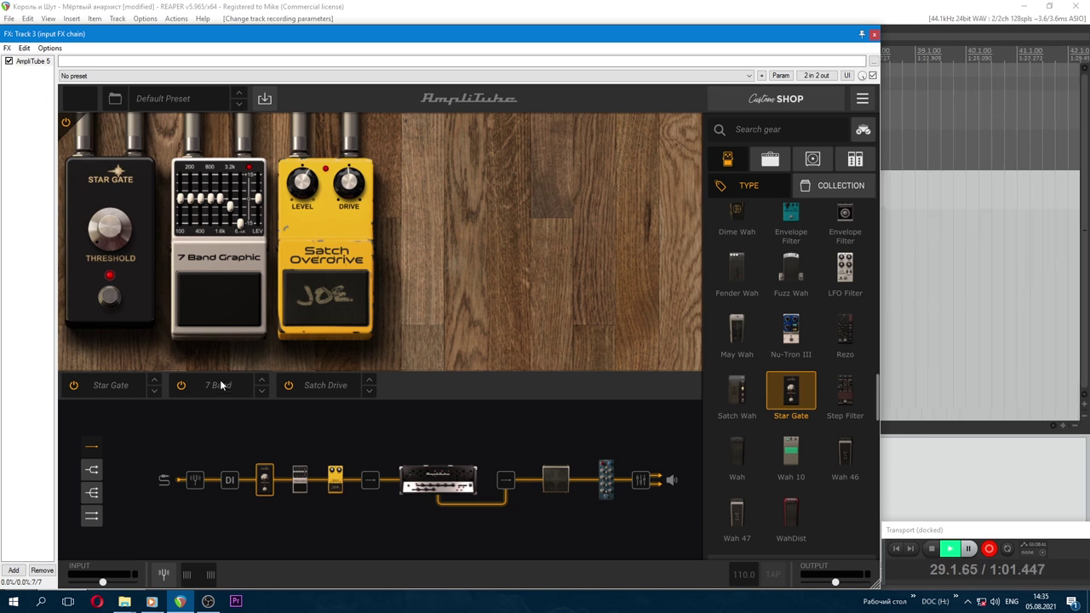
# Step: Bypass the 7 Band Graphic pedal, find it among the EQ stompboxes and check its frequency band sliders
pyautogui.click(228, 266)
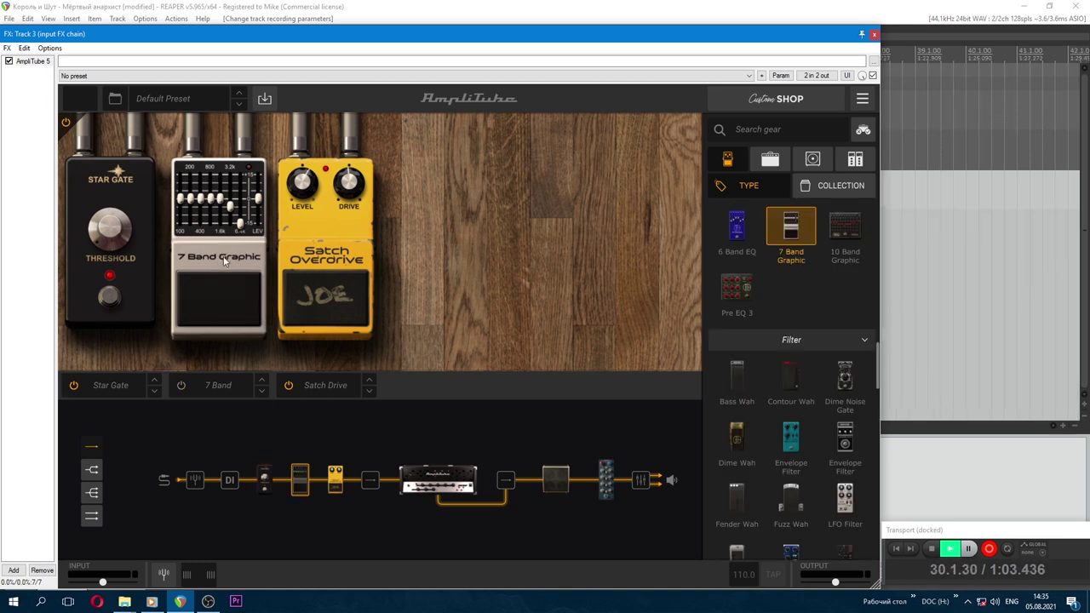
pyautogui.scroll(3, 835, 324)
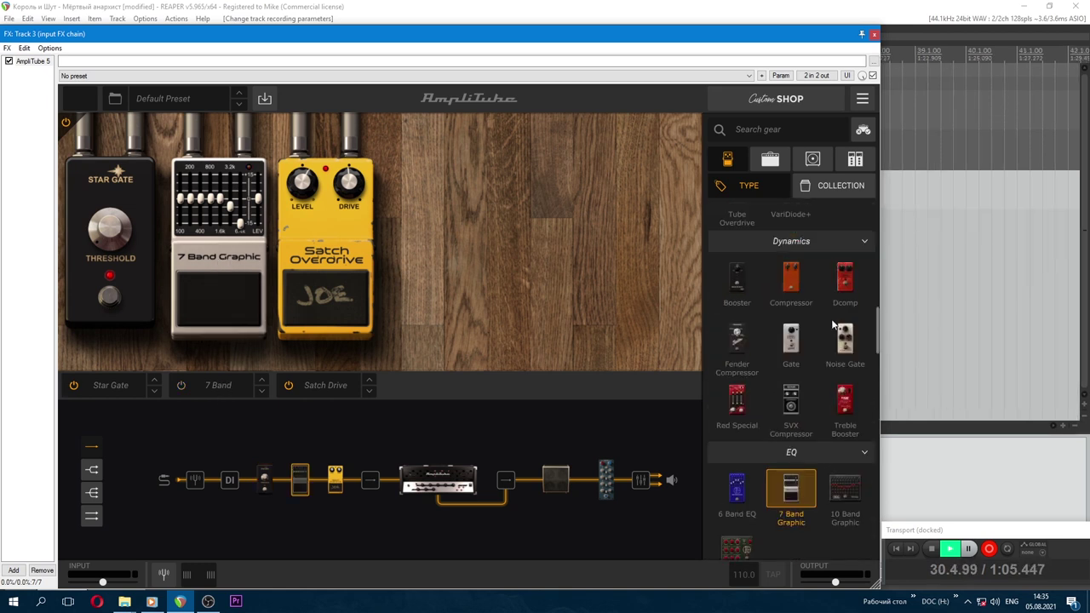
pyautogui.scroll(-2, 833, 323)
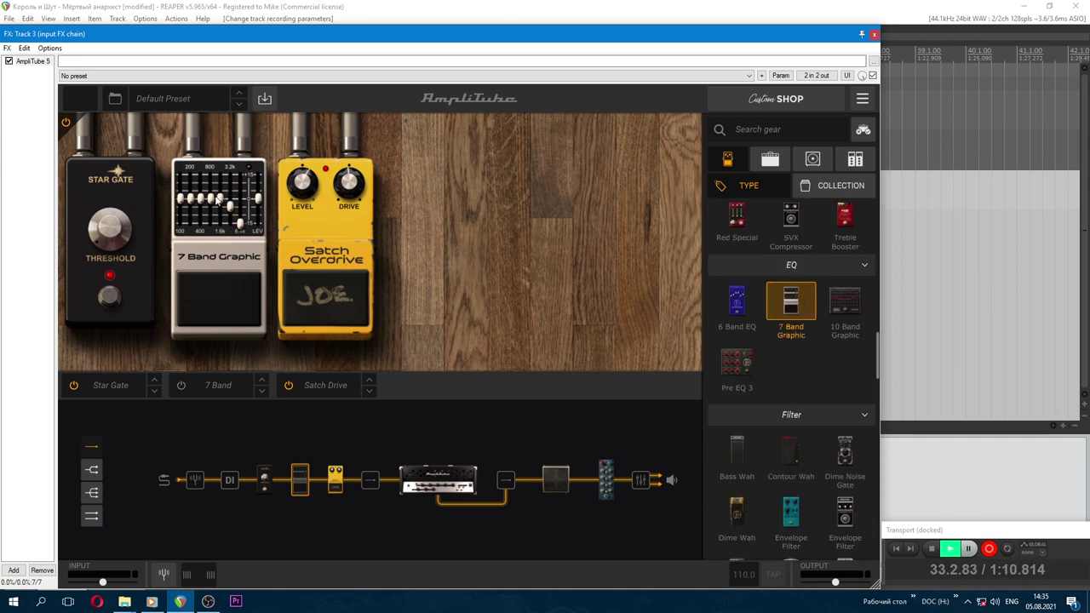
pyautogui.moveTo(241, 227)
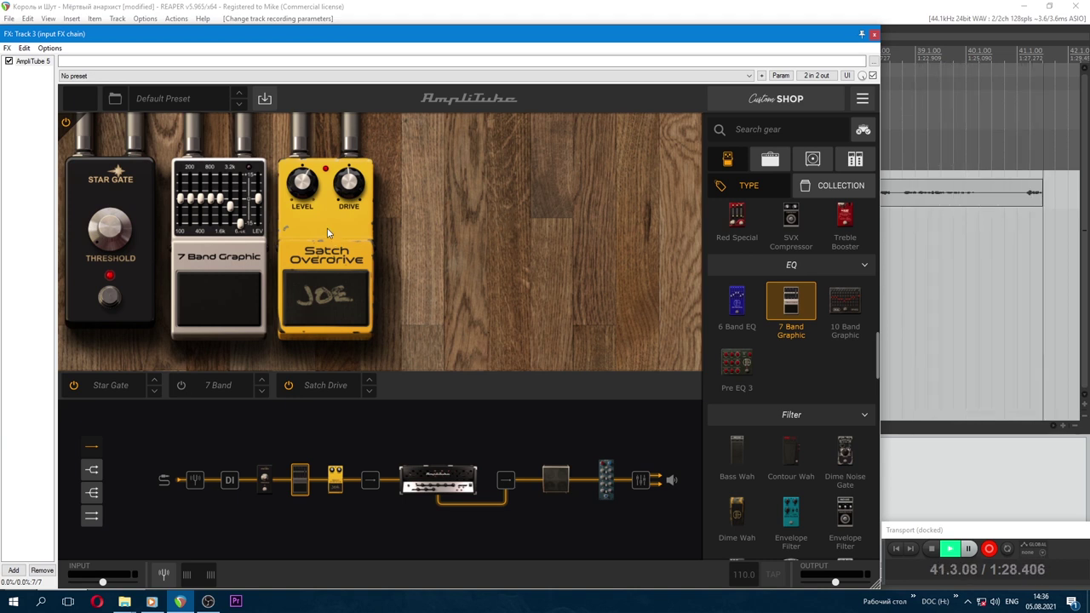
# Step: Find the Satch Overdrive pedal among the Distortion stompboxes and read its Level and Drive settings
pyautogui.click(455, 334)
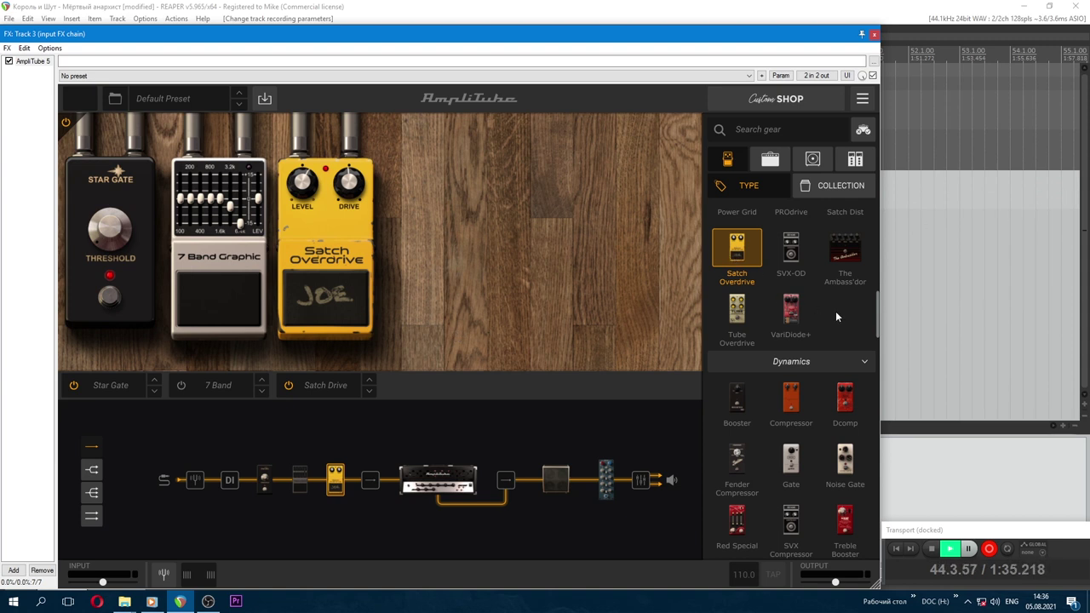
pyautogui.scroll(5, 841, 310)
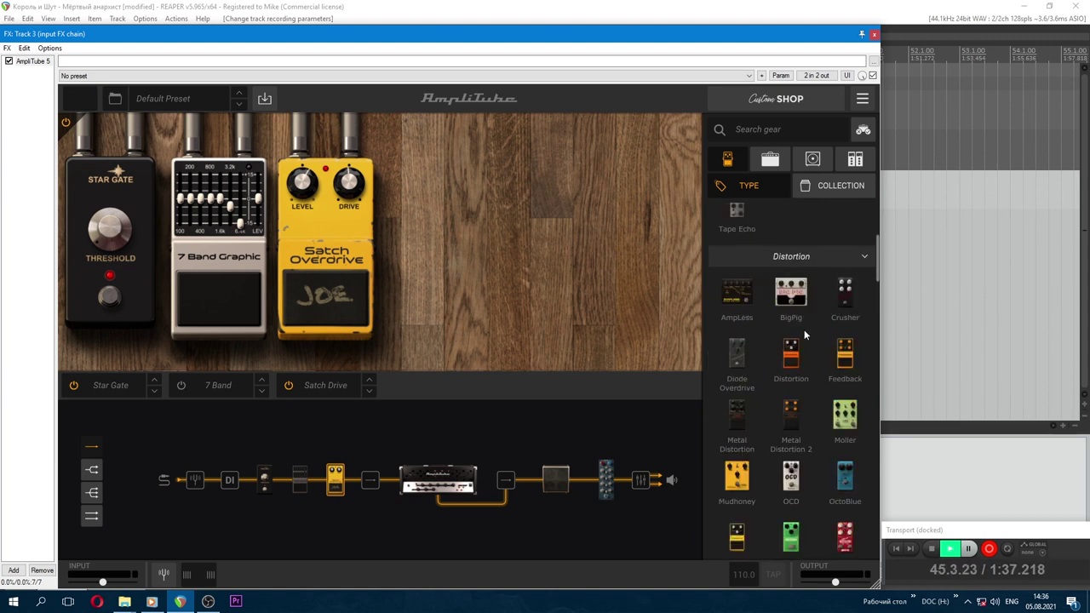
pyautogui.scroll(-5, 738, 407)
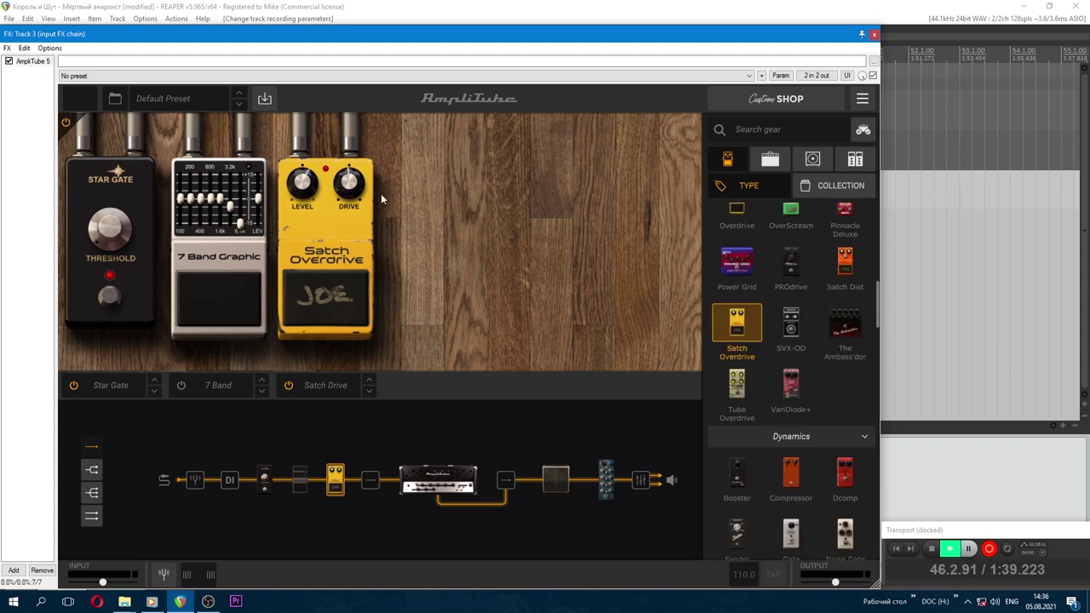
pyautogui.moveTo(304, 179)
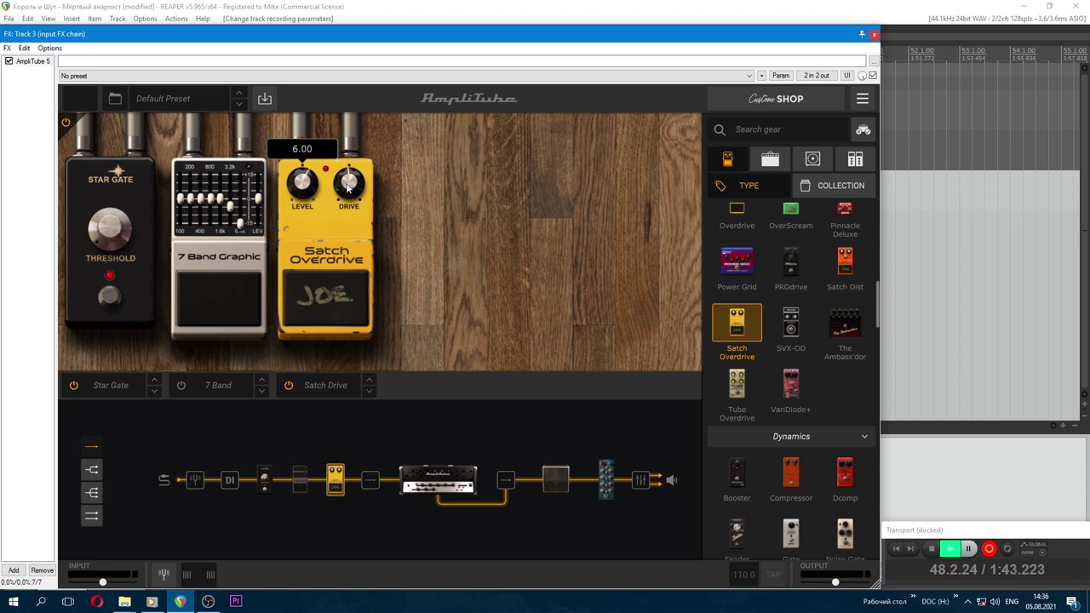
pyautogui.moveTo(347, 187)
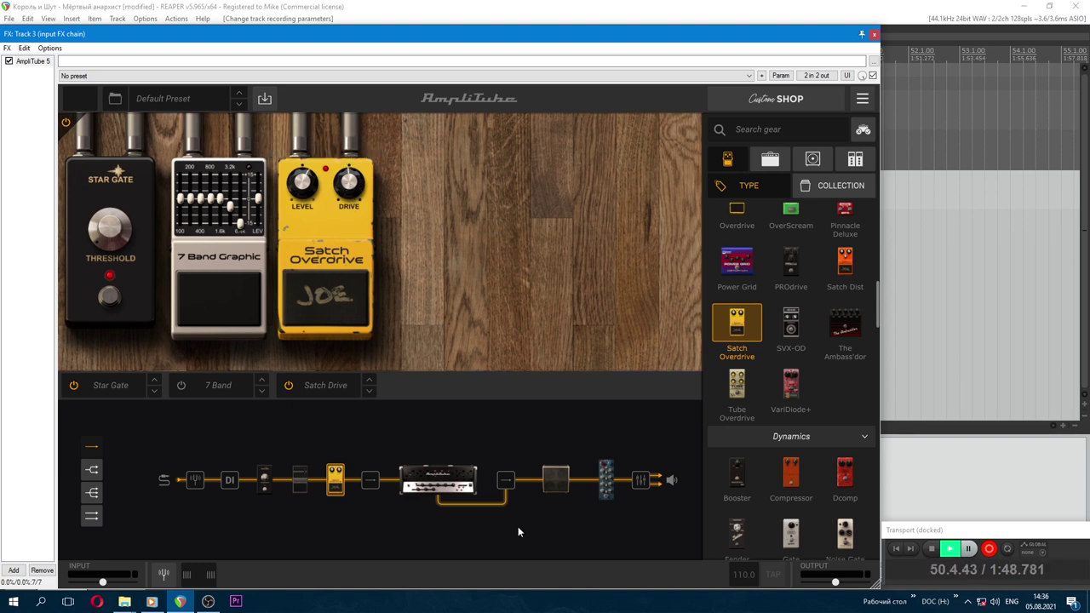
# Step: Show the VHandcraft 4 amplifier, check its channel 4 knob settings and find the model in the High Gain amp list
pyautogui.click(439, 480)
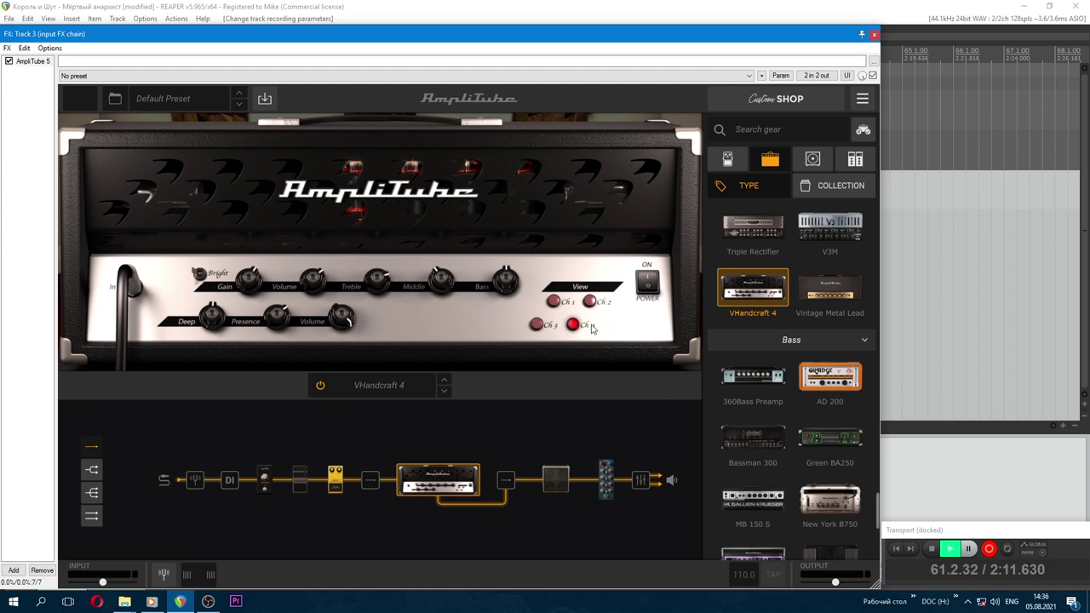
pyautogui.moveTo(251, 282)
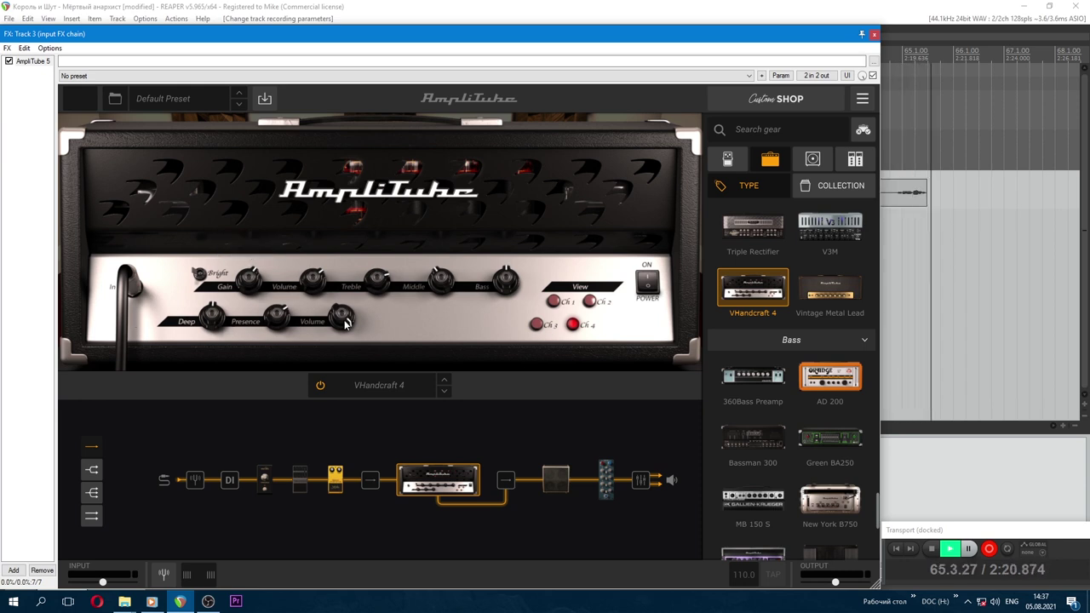
pyautogui.click(376, 387)
pyautogui.moveTo(351, 470)
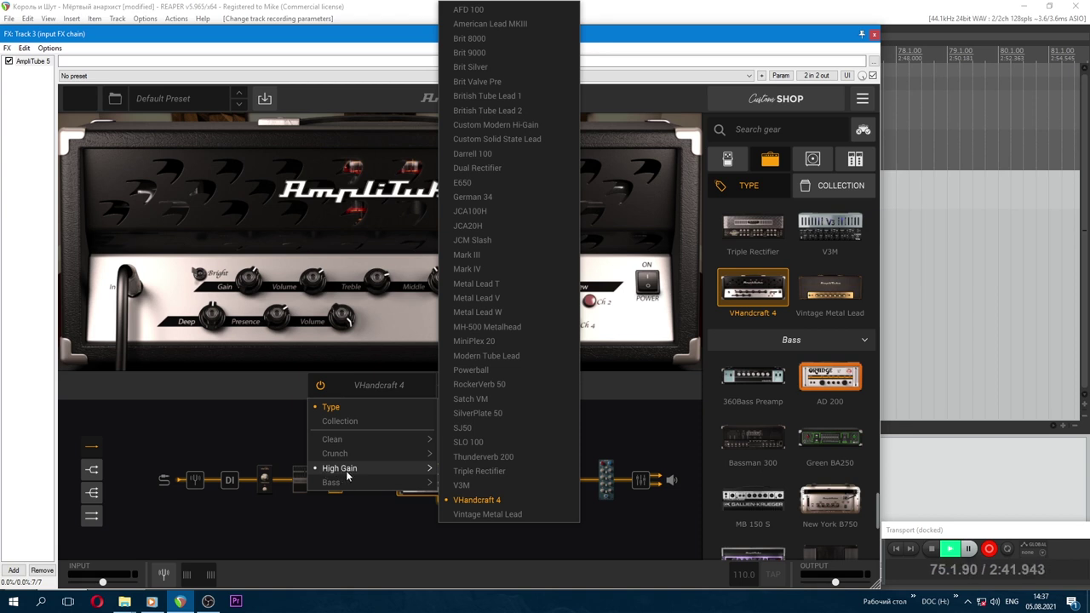
pyautogui.click(474, 504)
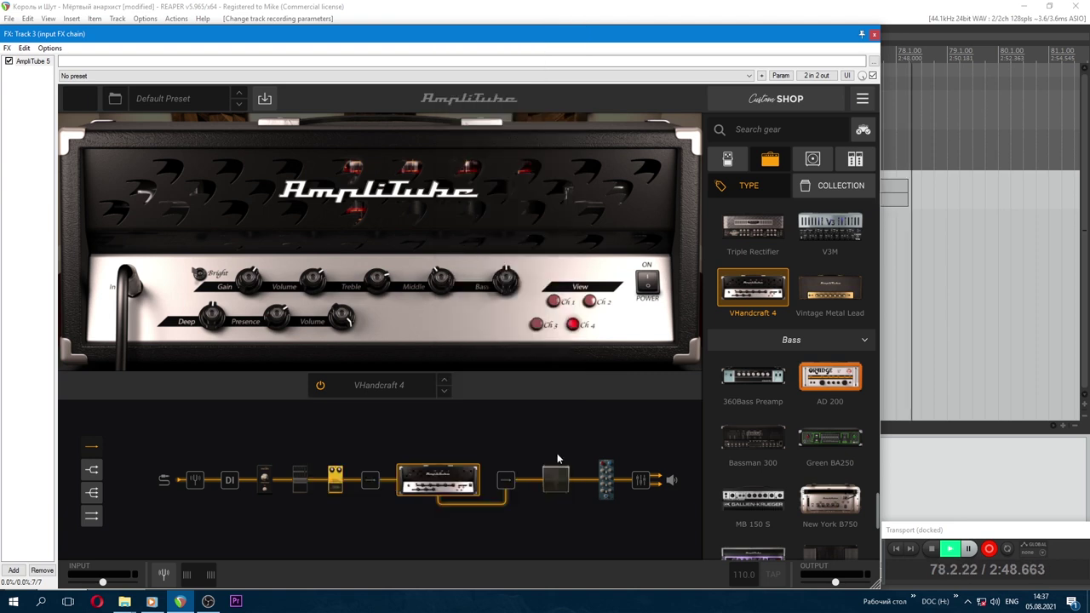
# Step: Show the speaker cabinet section and find the 4x12 Metal F 1 model in the 4x12 cabinet list
pyautogui.click(556, 481)
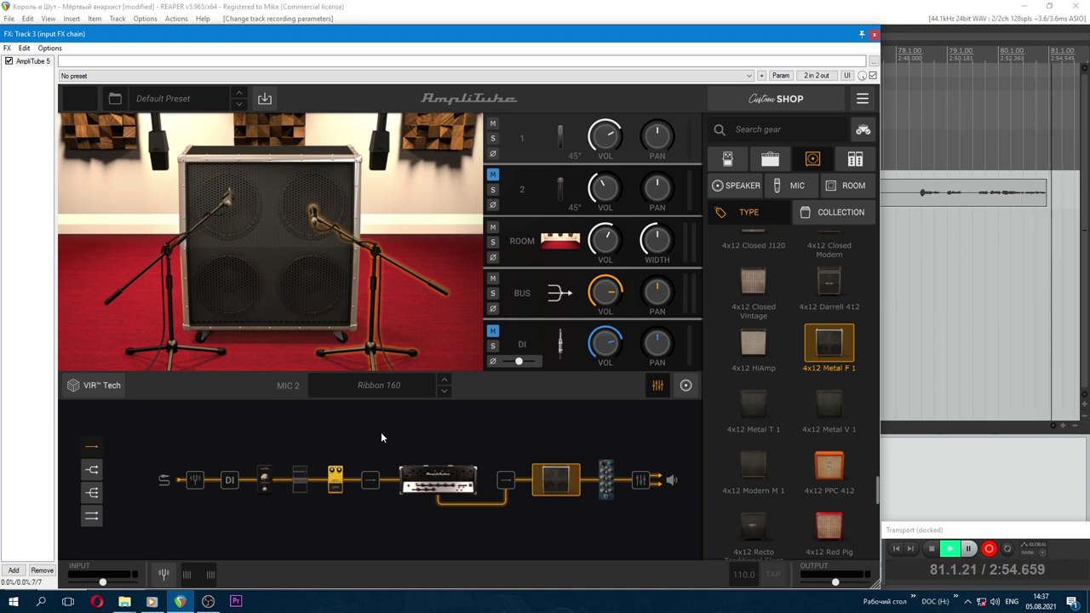
pyautogui.click(349, 407)
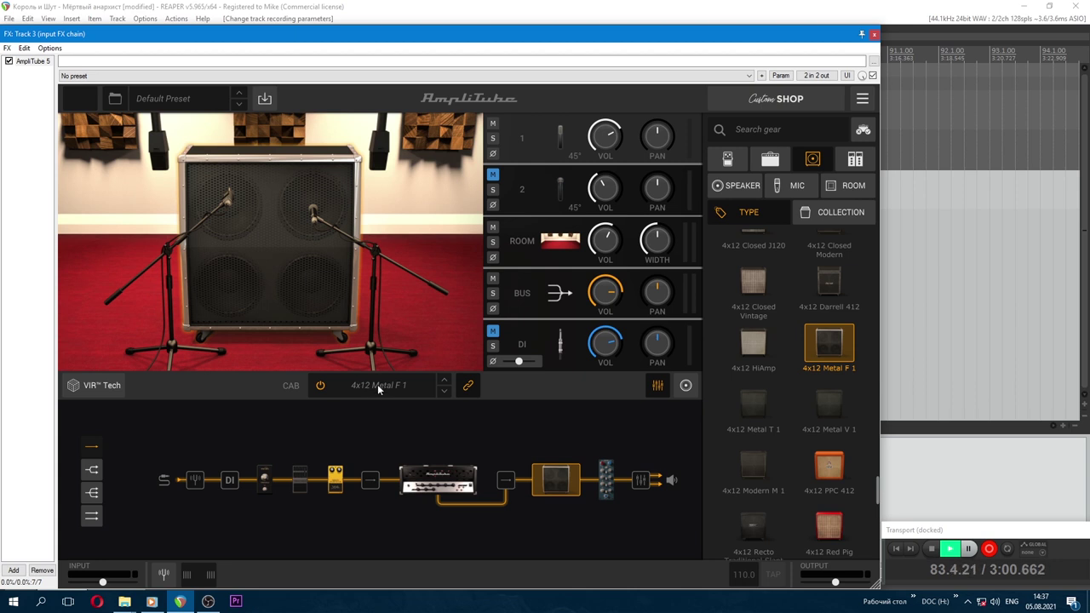
pyautogui.click(380, 390)
pyautogui.moveTo(334, 339)
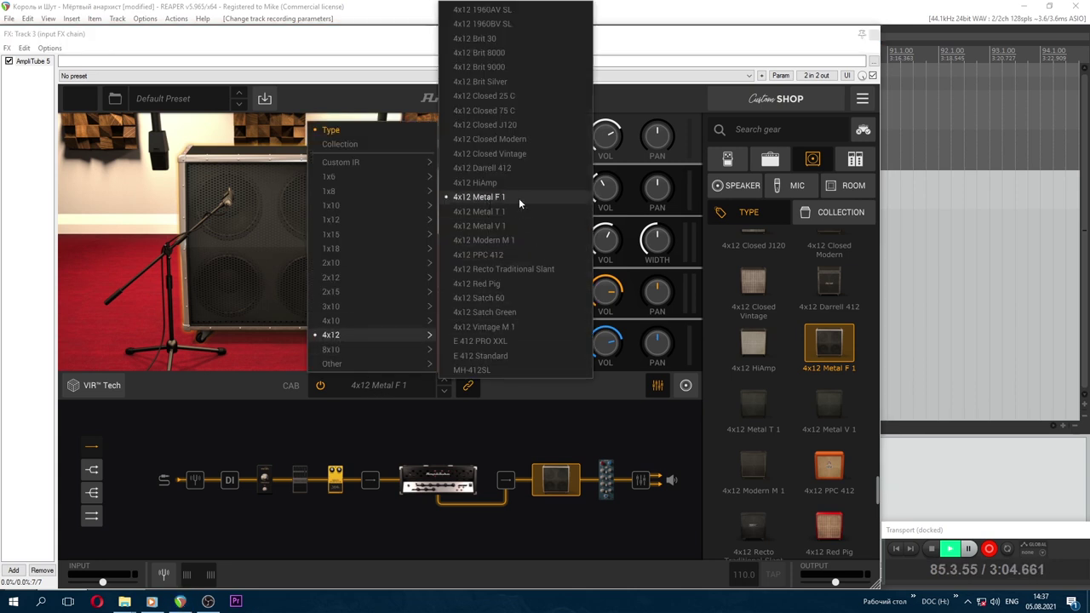
pyautogui.click(378, 426)
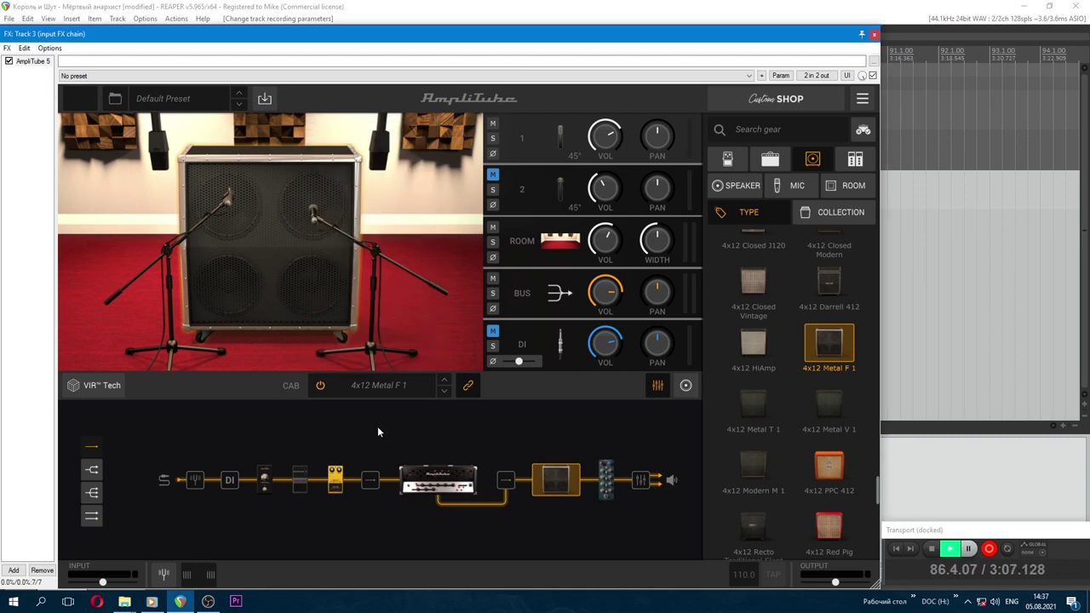
# Step: Select microphone 1 on the cabinet and find the Dynamic 441 model among the available microphones
pyautogui.click(228, 199)
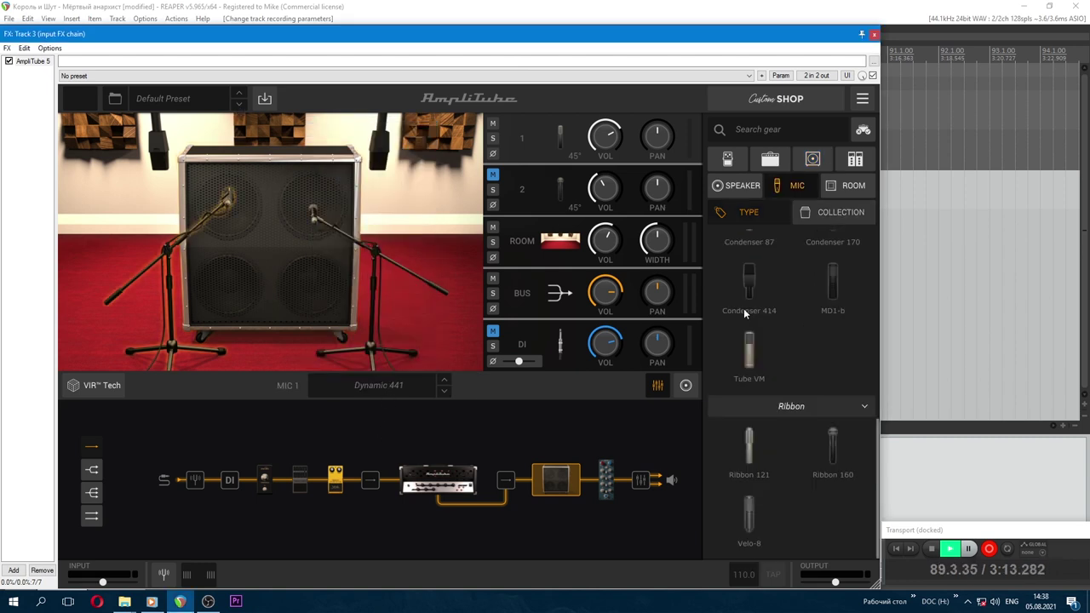
pyautogui.scroll(5, 797, 330)
pyautogui.scroll(2, 823, 285)
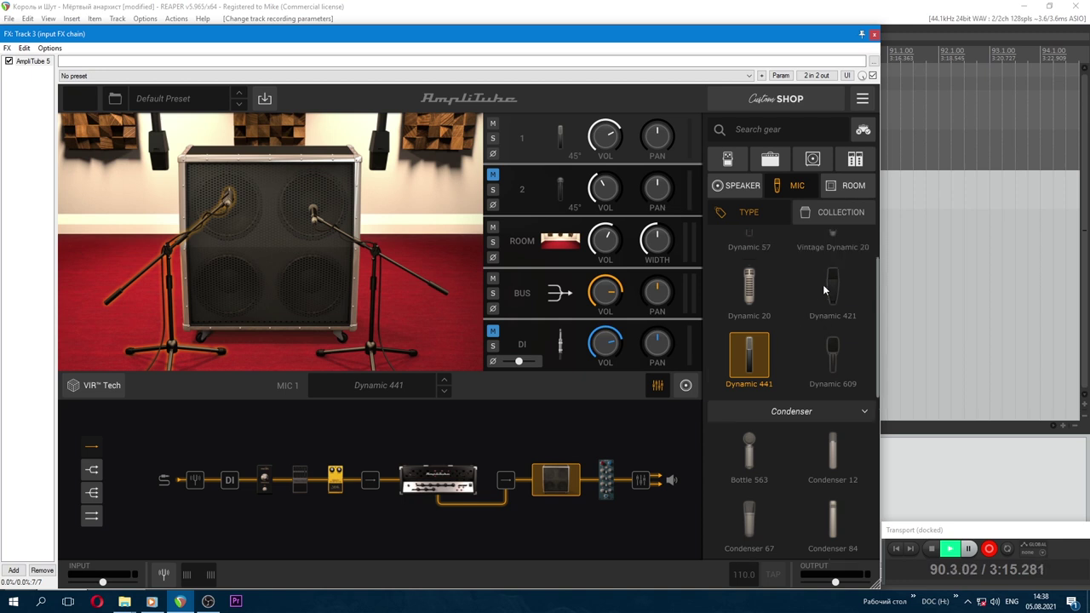
pyautogui.scroll(-3, 824, 290)
pyautogui.scroll(3, 824, 291)
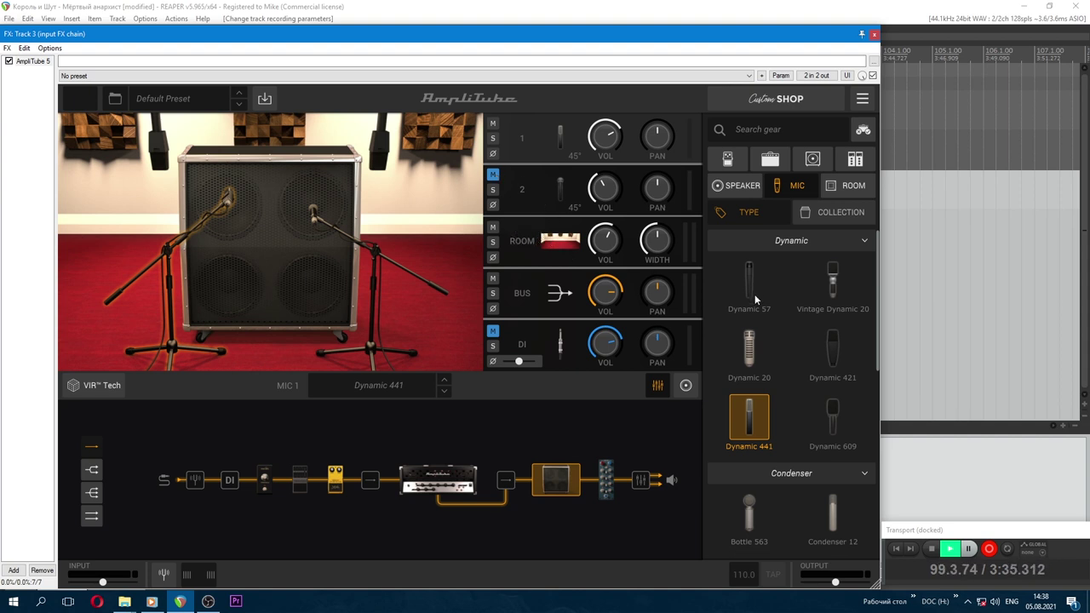
# Step: Browse the room types around the chosen Small Studio and read the room's volume and width settings
pyautogui.click(853, 185)
pyautogui.scroll(-5, 830, 337)
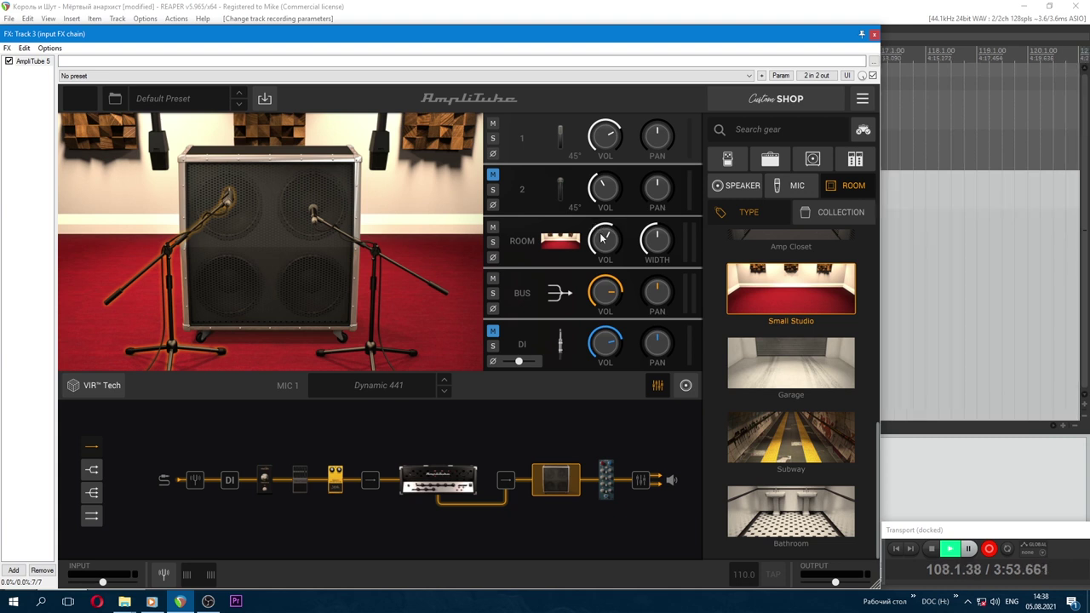
pyautogui.moveTo(603, 241)
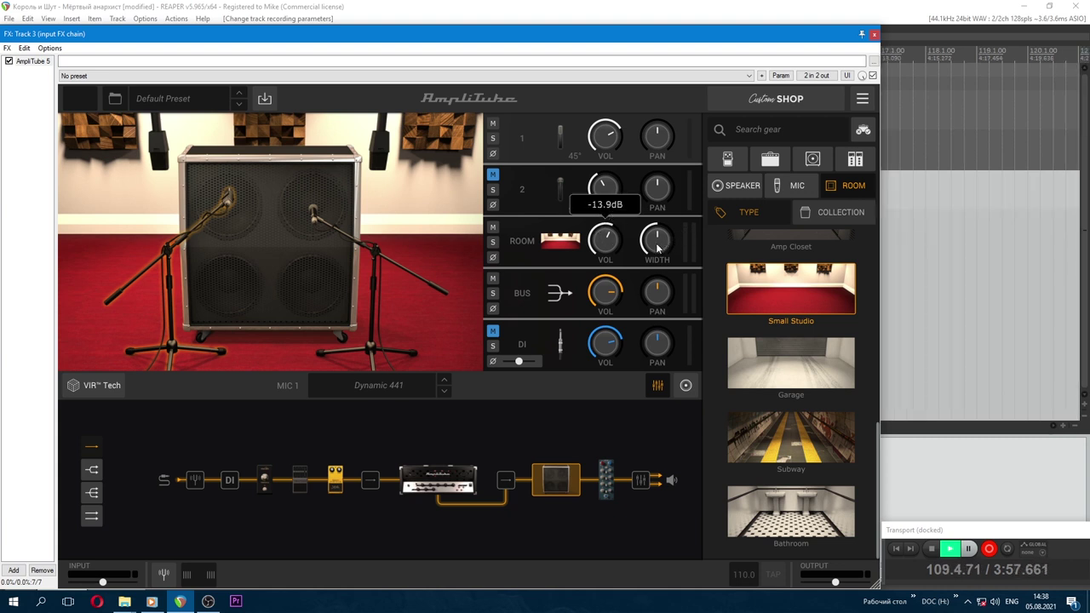
pyautogui.moveTo(658, 247)
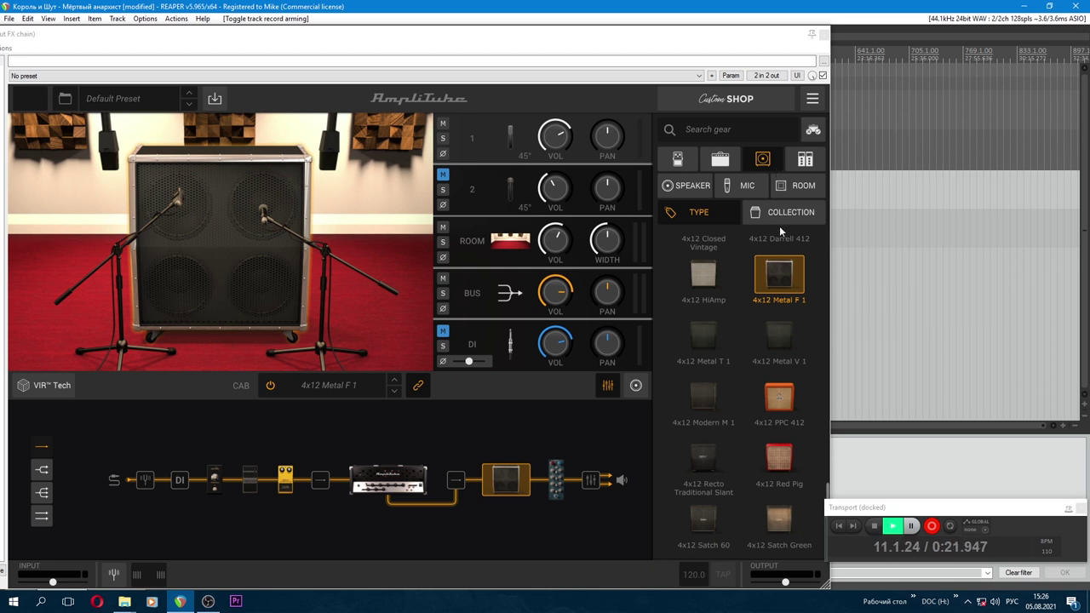
pyautogui.click(800, 185)
pyautogui.scroll(5, 776, 261)
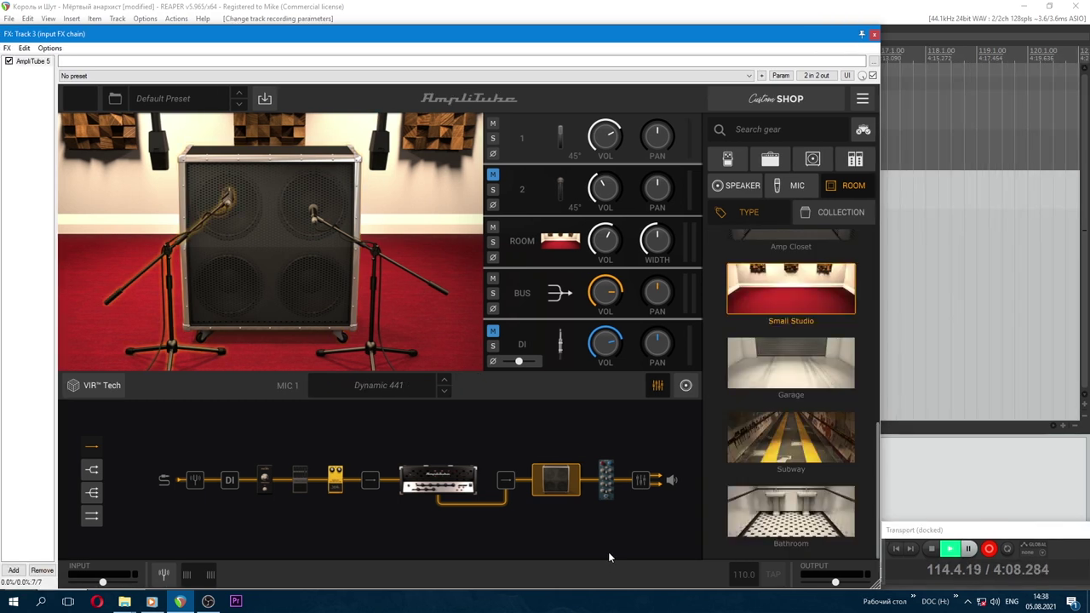
# Step: Show the EQ-81 rack unit at the end of the signal chain and check the gain knobs of its bands
pyautogui.click(607, 479)
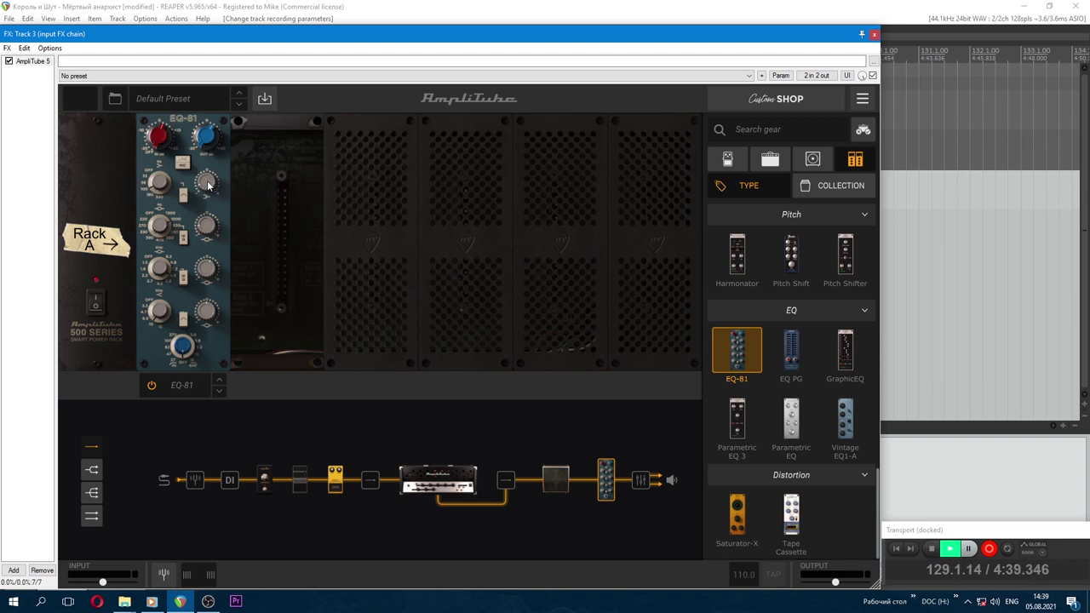
pyautogui.moveTo(210, 187)
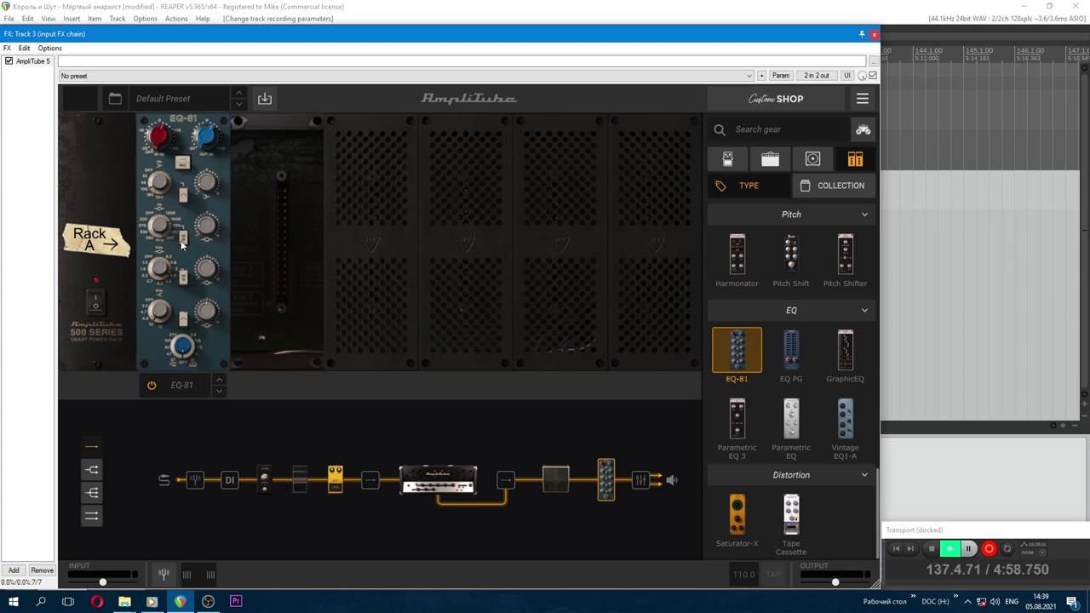
pyautogui.moveTo(207, 233)
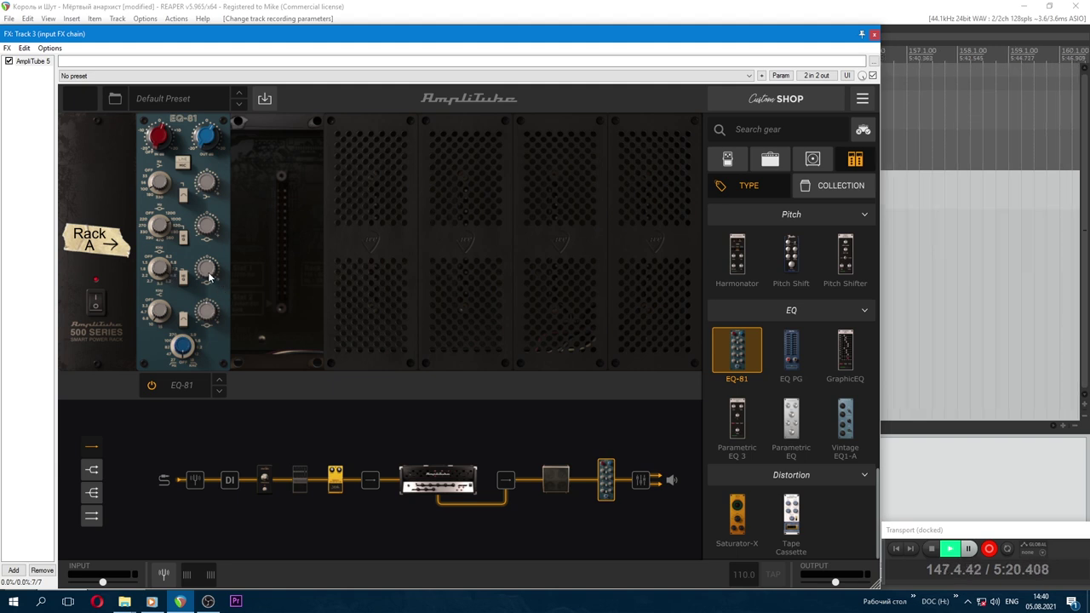
pyautogui.moveTo(210, 275)
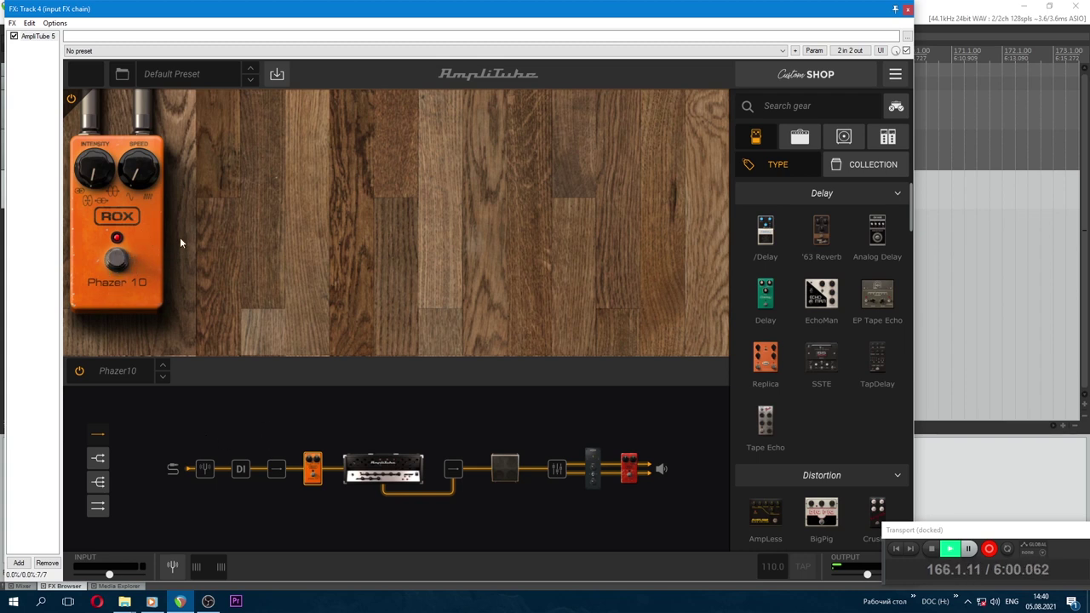
# Step: Find the Phazer10 pedal of track 4's effects chain among the Modulation stompboxes
pyautogui.scroll(-7, 806, 356)
pyautogui.scroll(-10, 807, 356)
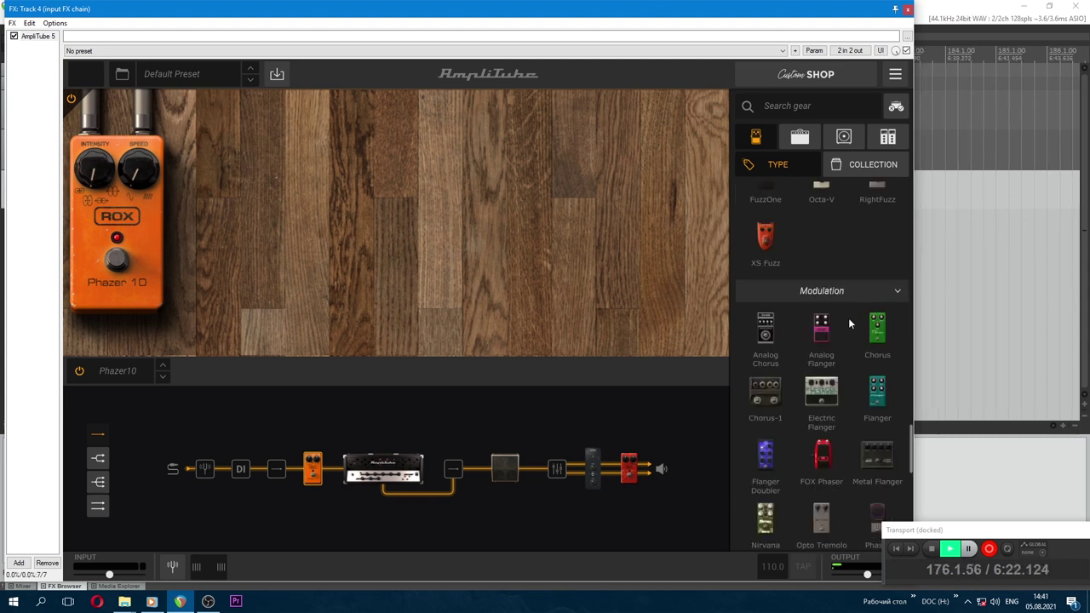
pyautogui.scroll(-3, 849, 318)
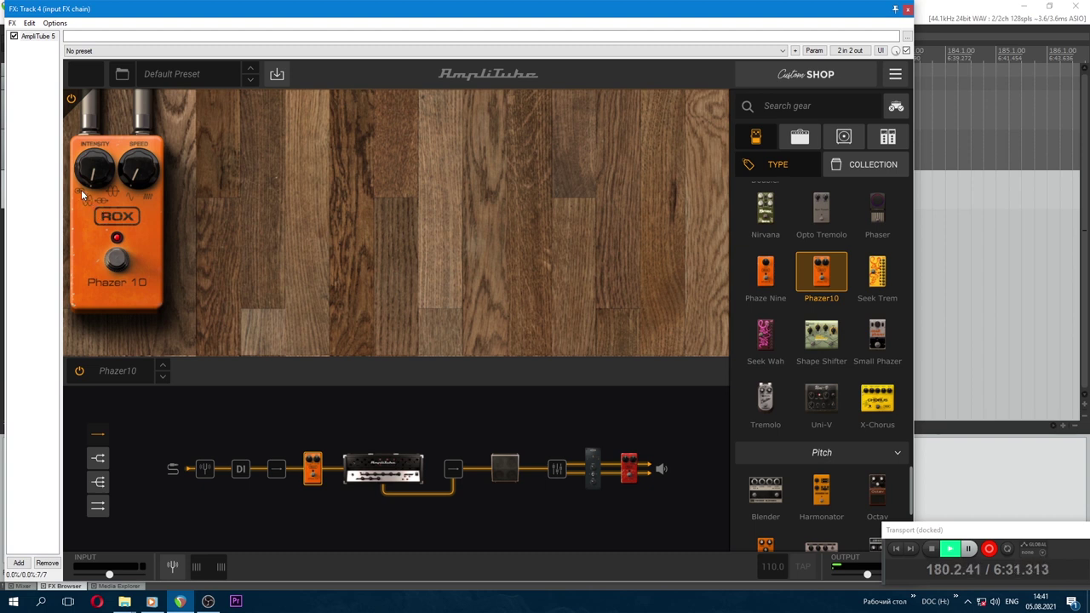
# Step: Show the VHandcraft 4 amp that follows the Phazer10 pedal and read the gain setting of its channel 1
pyautogui.moveTo(87, 200); pyautogui.dragTo(308, 309)
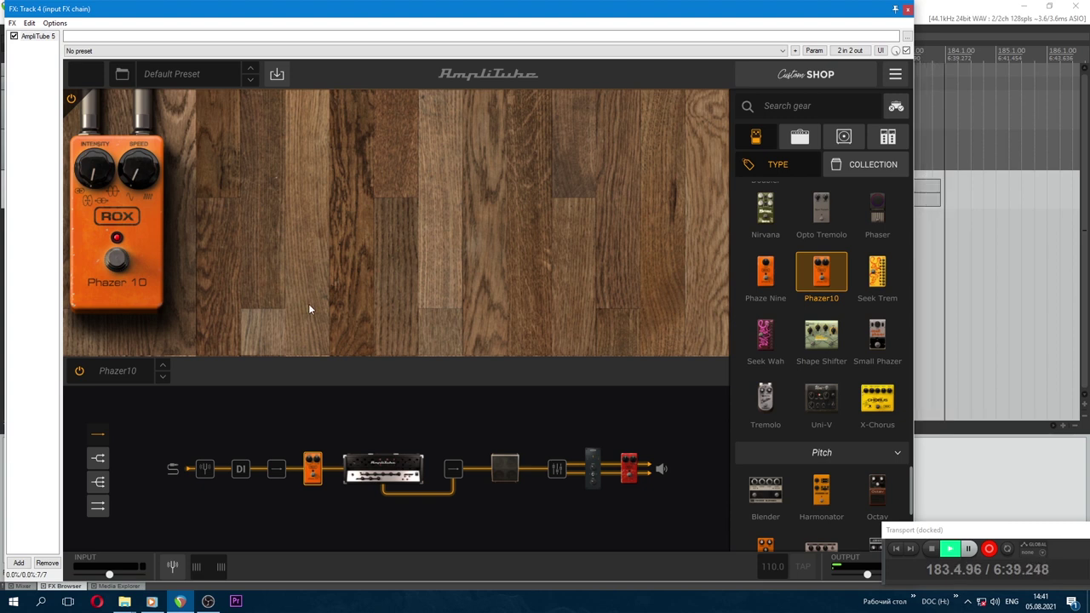
pyautogui.click(383, 469)
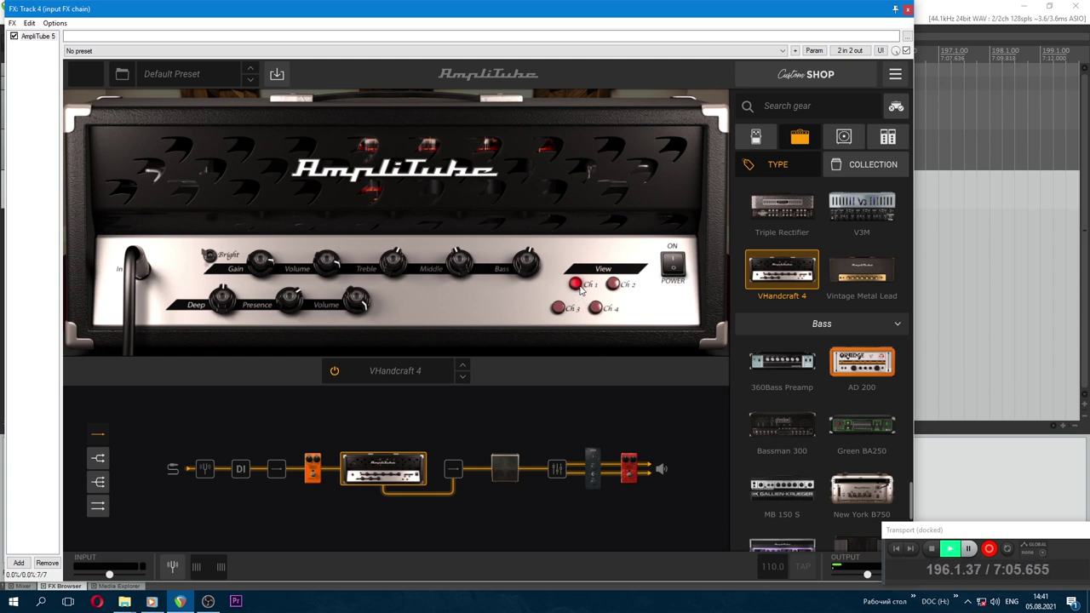
pyautogui.moveTo(262, 241)
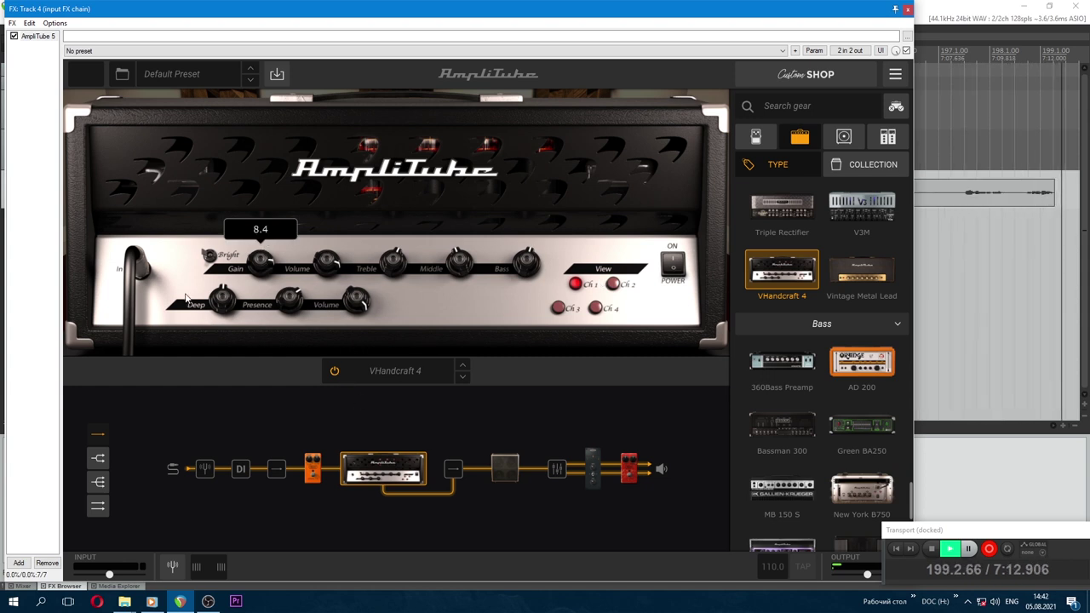
# Step: Show the 4x12 Metal F 1 cabinet and display its mixer with the microphone, room, bus and DI levels
pyautogui.click(510, 477)
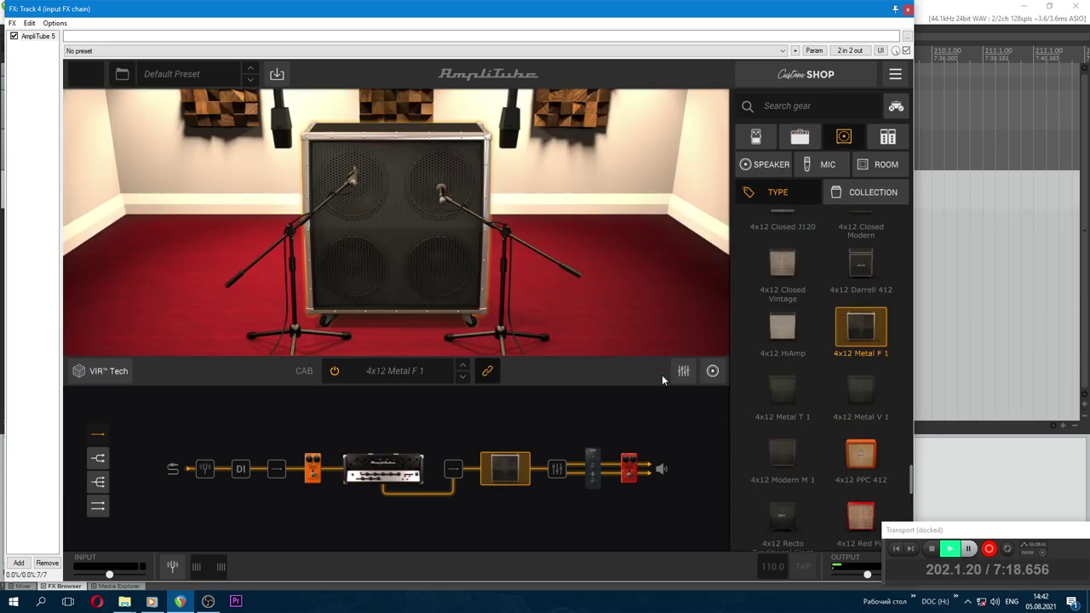
pyautogui.click(683, 372)
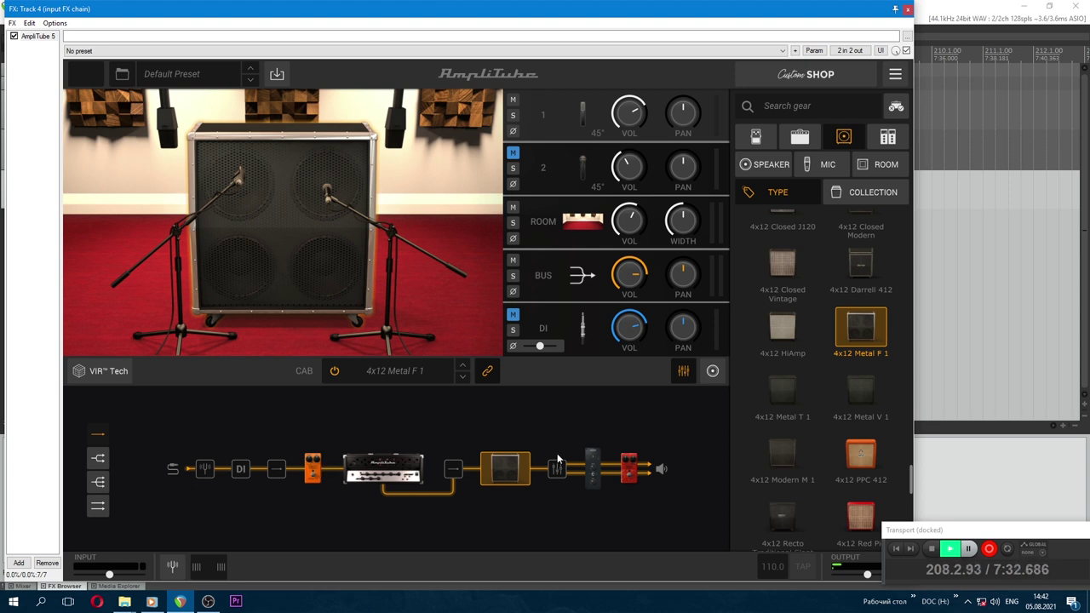
# Step: Show the AutoPan rack unit after the cabinet, find it among the Modulation rack effects, and check its depth, sync and rate controls
pyautogui.click(593, 470)
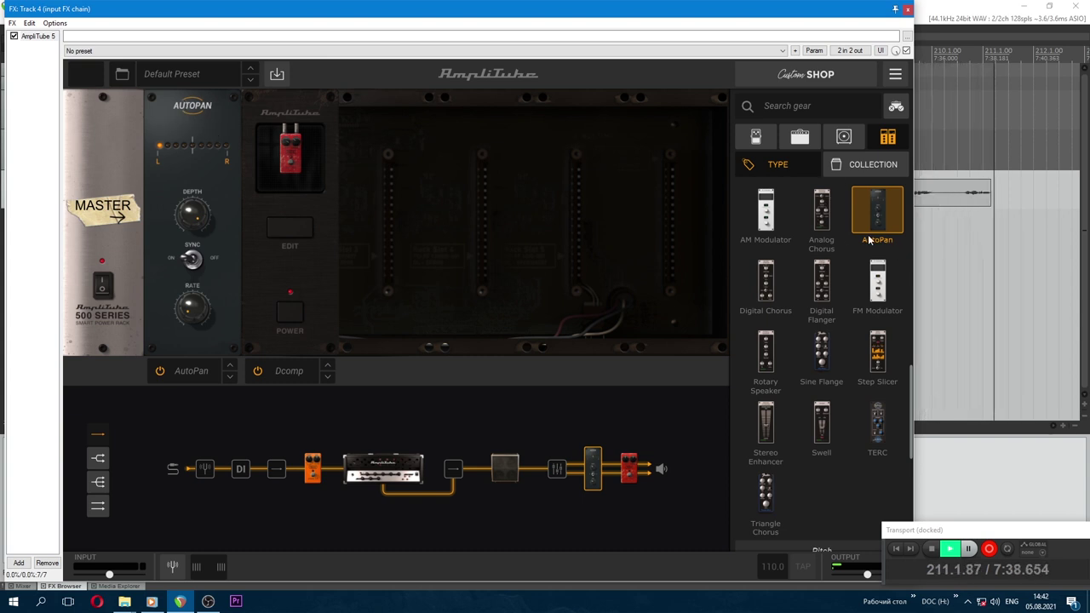
pyautogui.scroll(2, 814, 314)
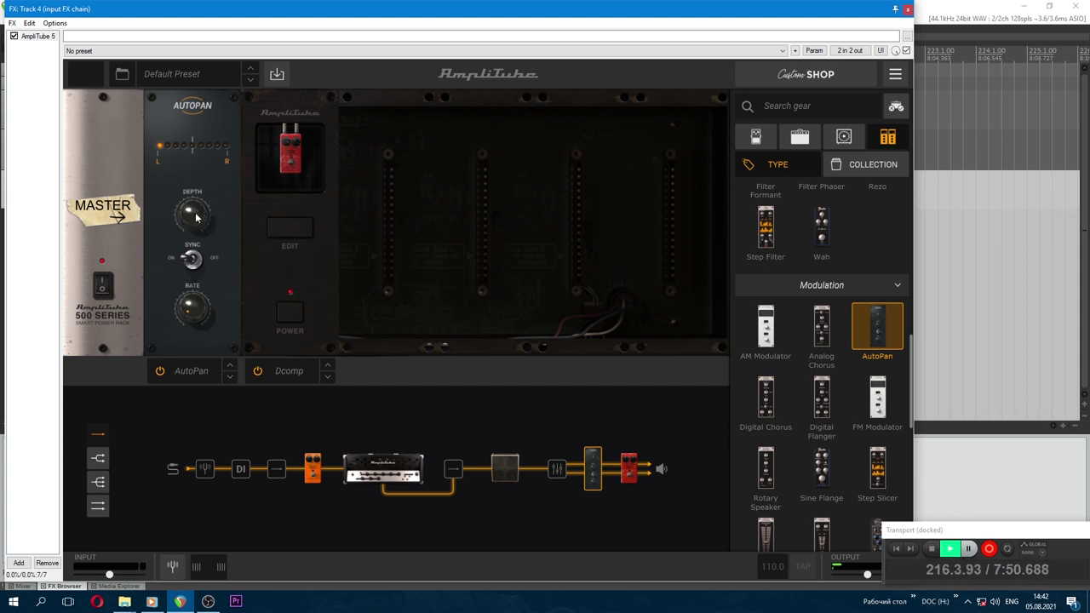
pyautogui.click(191, 260)
pyautogui.moveTo(194, 310); pyautogui.dragTo(195, 312)
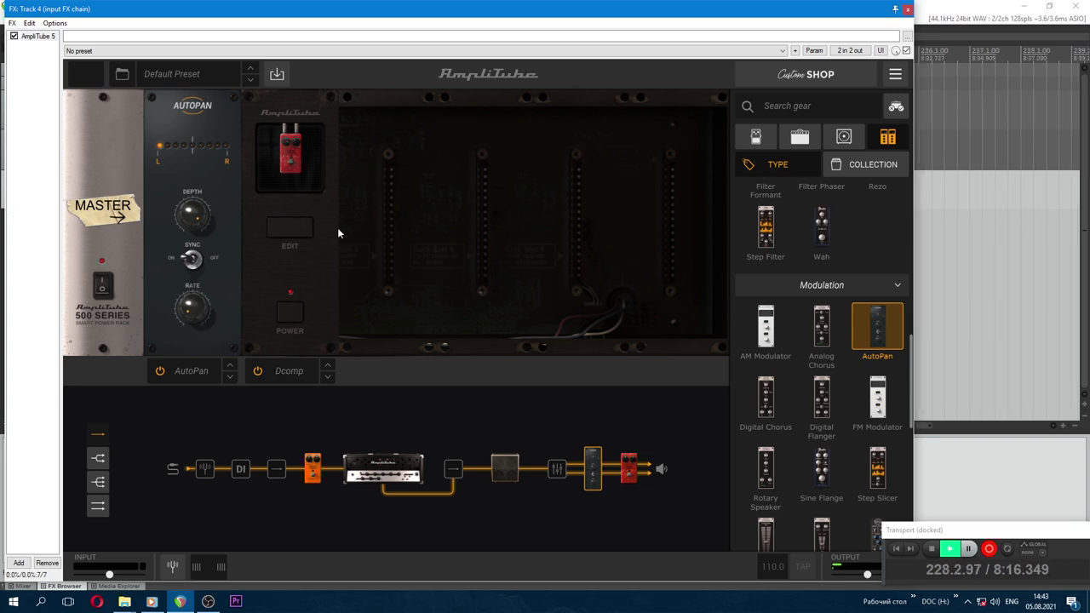
# Step: Open the Dcomp pedal at the end of the chain, read its output and sensitivity knobs, and find it among the Dynamics stompboxes
pyautogui.click(315, 214)
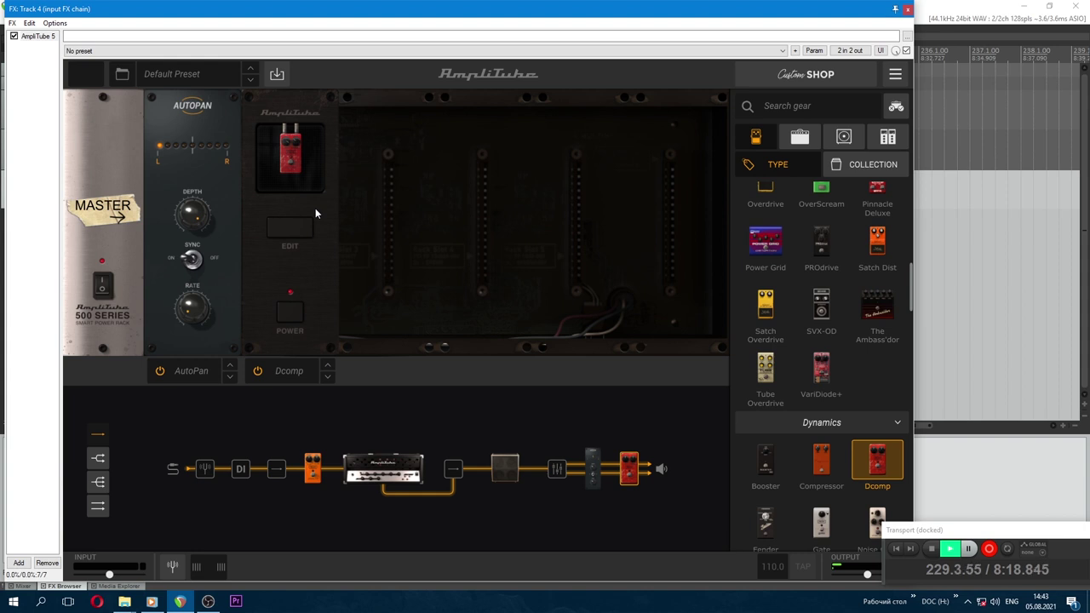
pyautogui.click(315, 214)
pyautogui.moveTo(379, 174)
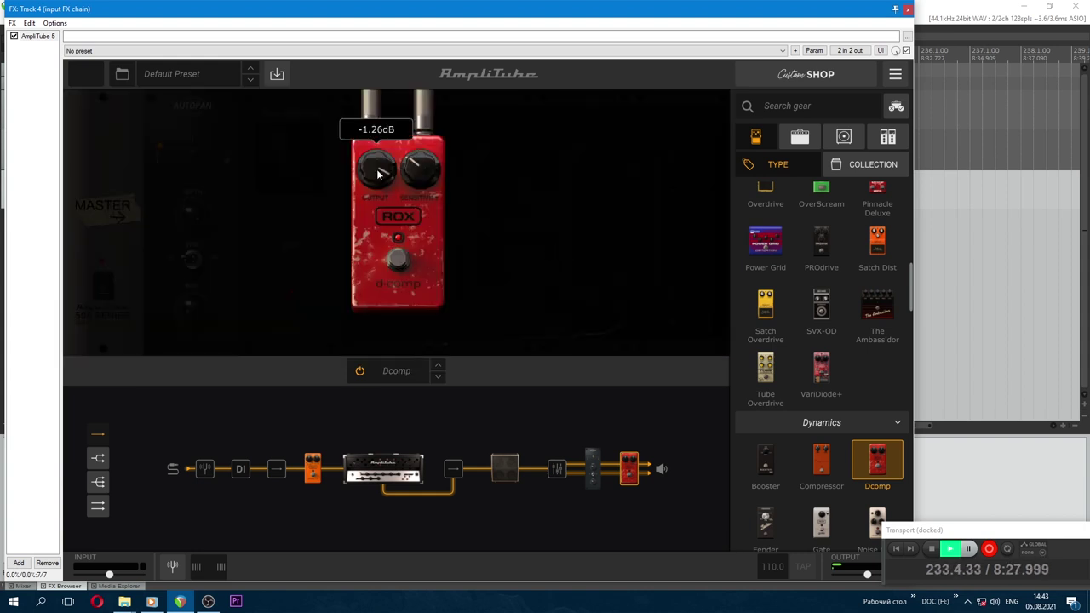
pyautogui.moveTo(433, 173)
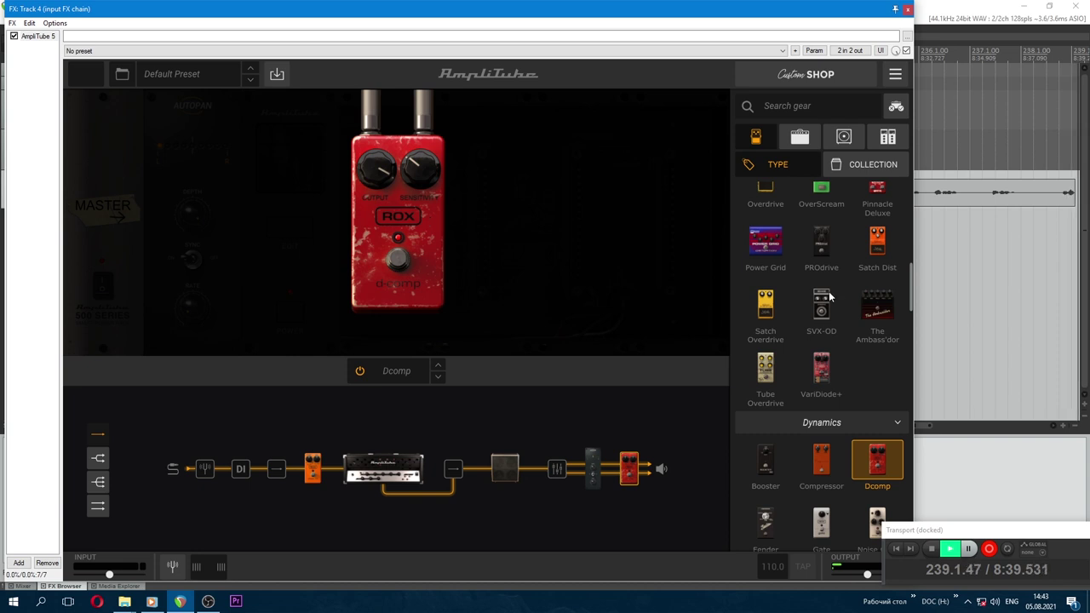
pyautogui.scroll(-3, 883, 360)
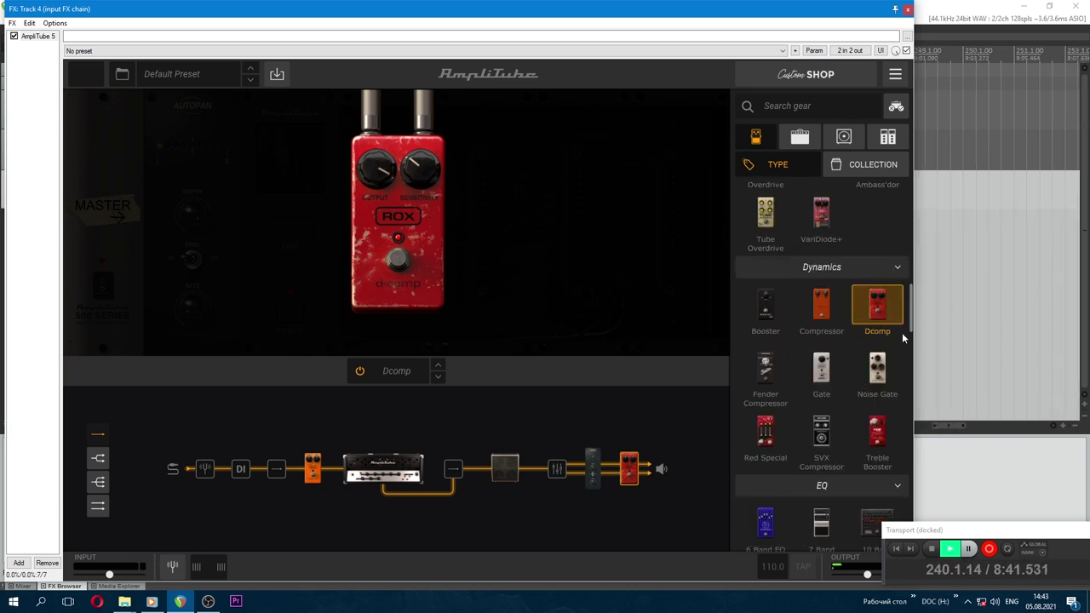